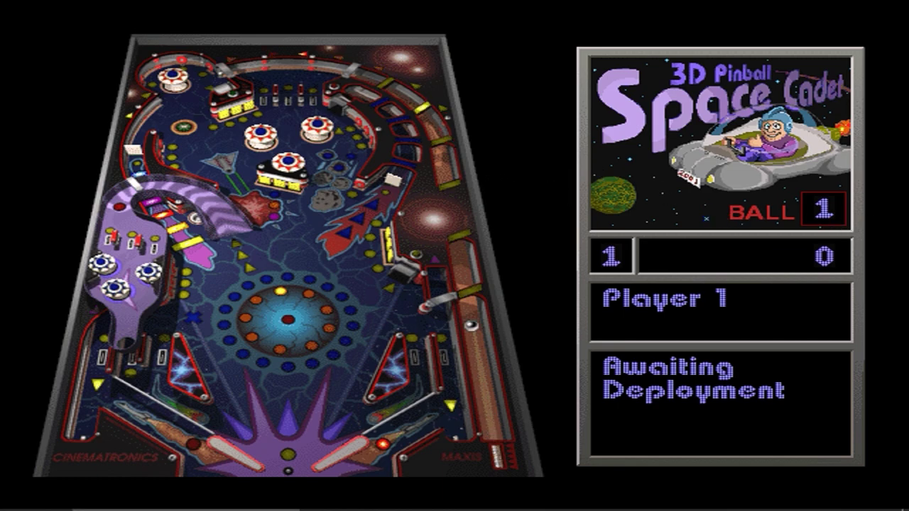
# Step: Launch the first ball and keep it in play with the flippers, hitting the mission targets to select Target Practice
pyautogui.press('space')
pyautogui.press('/')
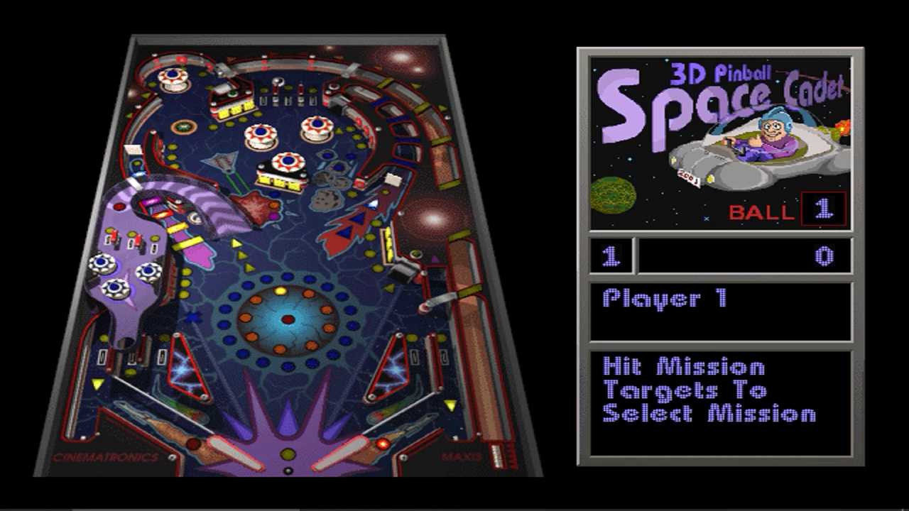
pyautogui.press('z')
pyautogui.press('/')
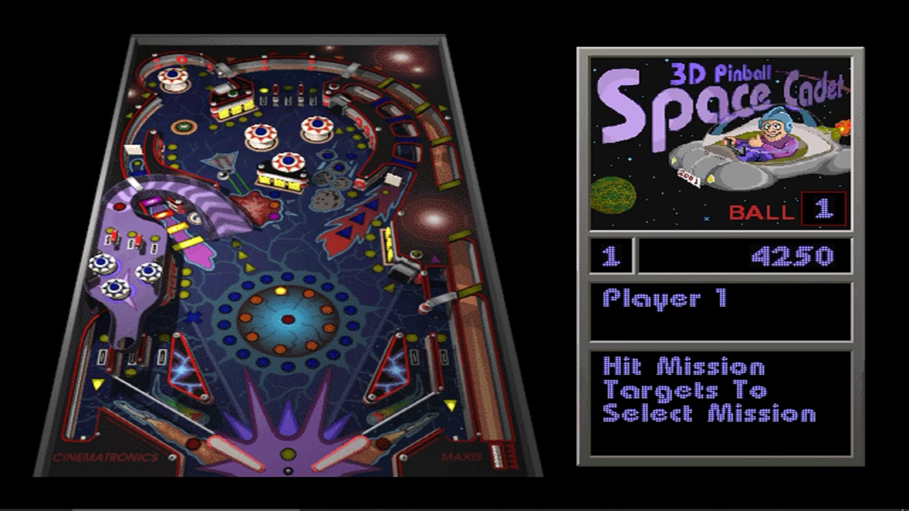
pyautogui.press('/')
pyautogui.press('z')
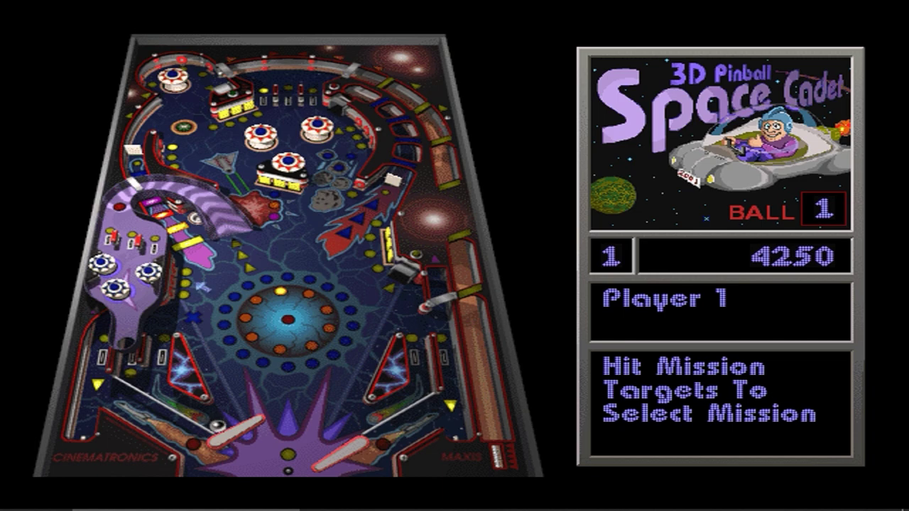
pyautogui.press('z')
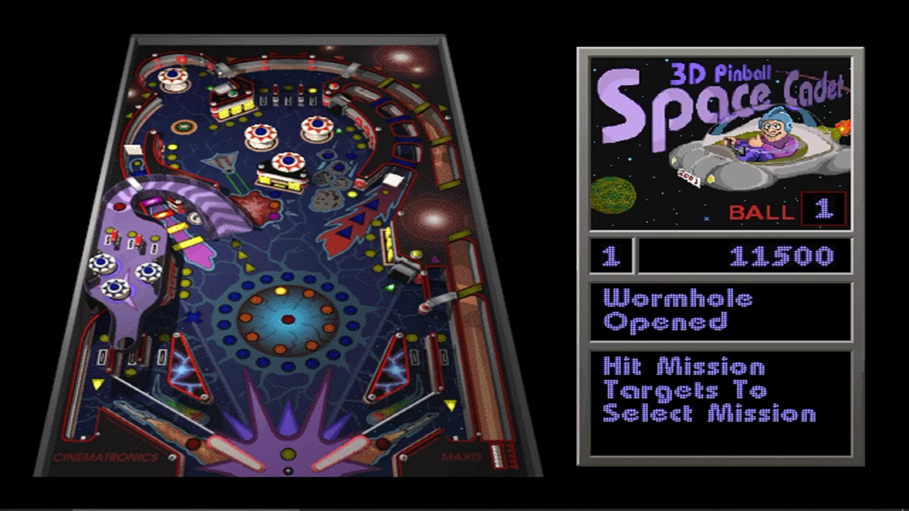
pyautogui.press('/')
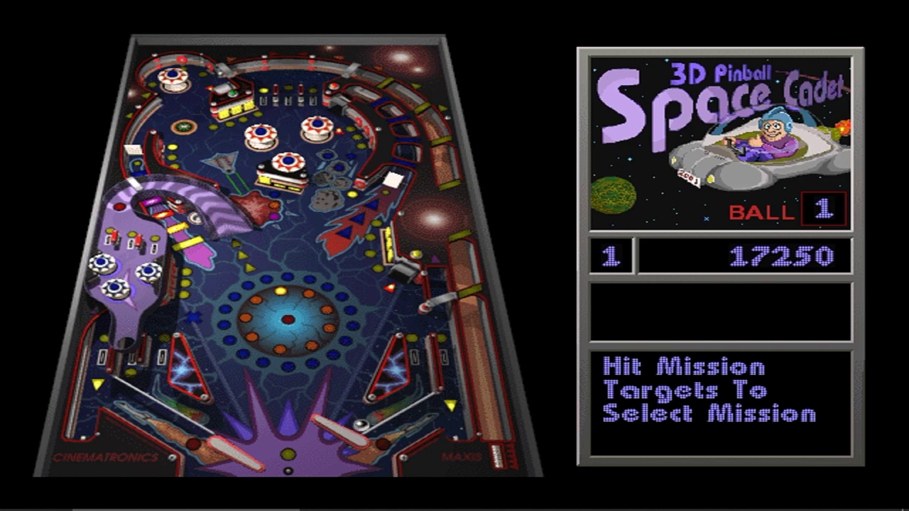
pyautogui.press('/')
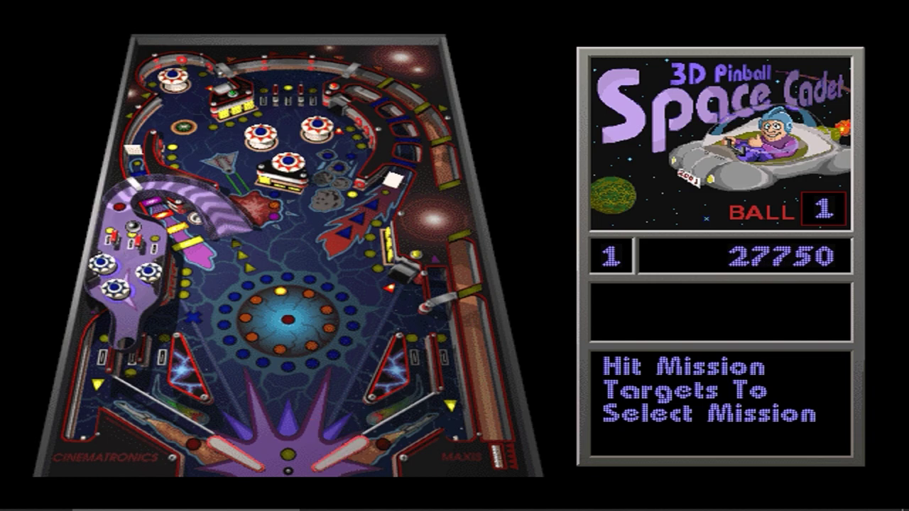
pyautogui.press('/')
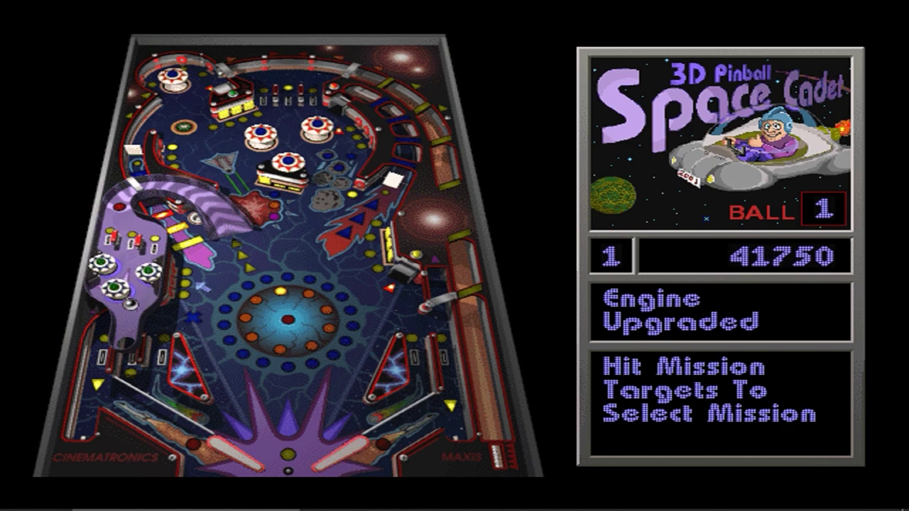
pyautogui.press('z')
pyautogui.press('/')
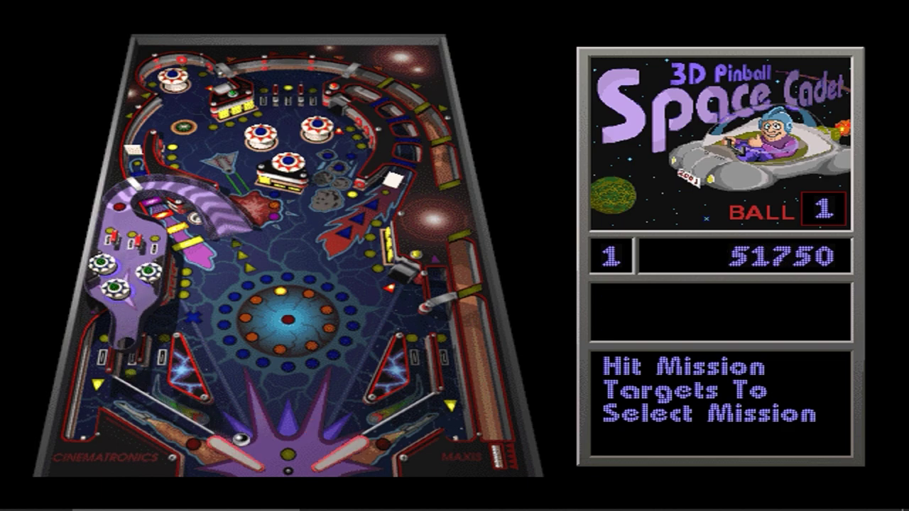
pyautogui.press('z')
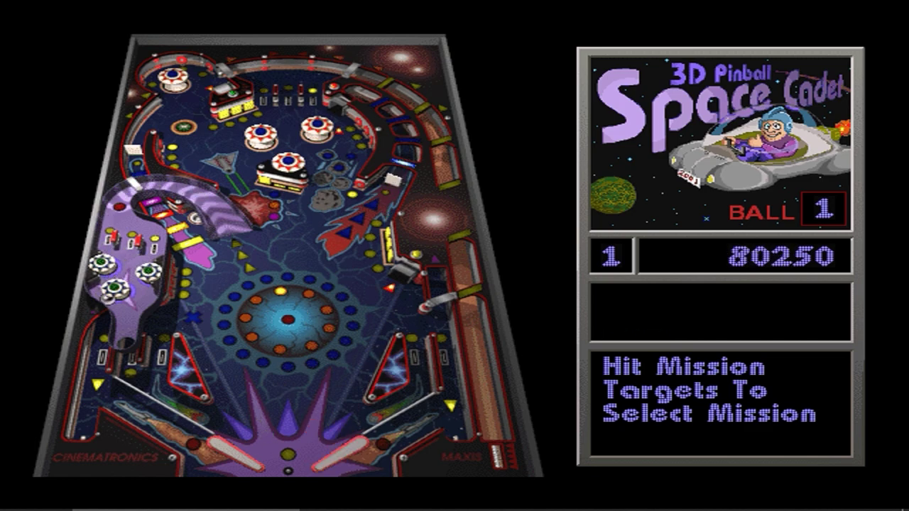
pyautogui.press('z')
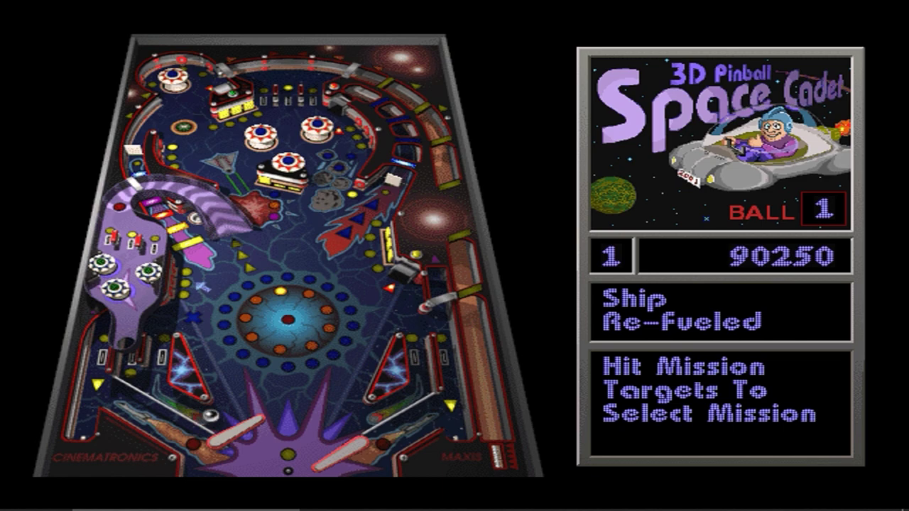
pyautogui.press('z')
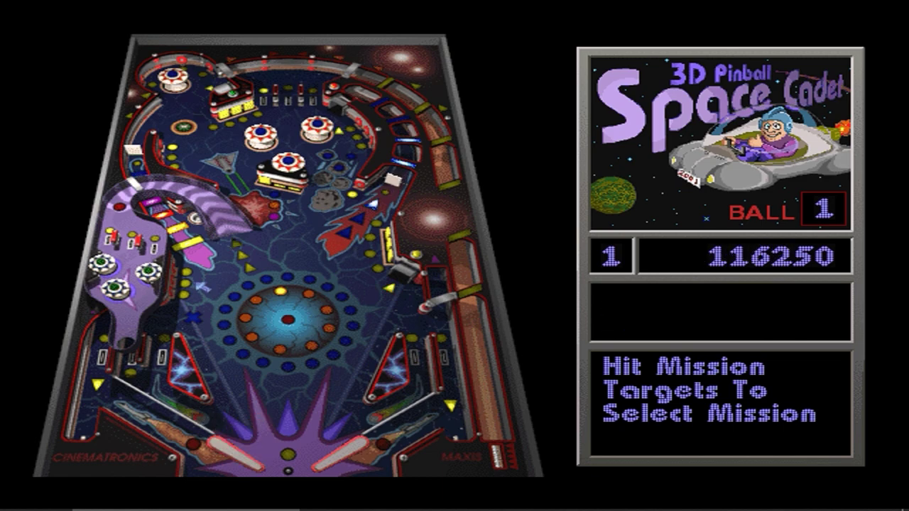
pyautogui.press('/')
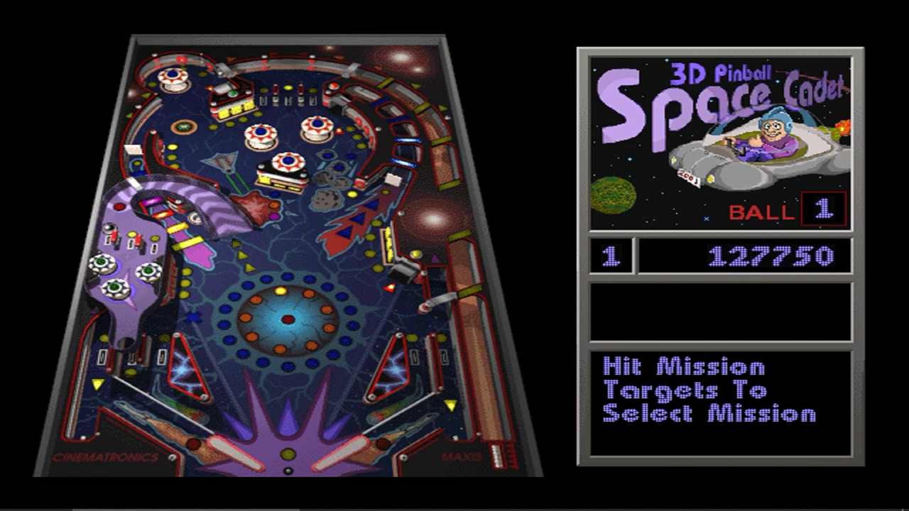
pyautogui.press('/')
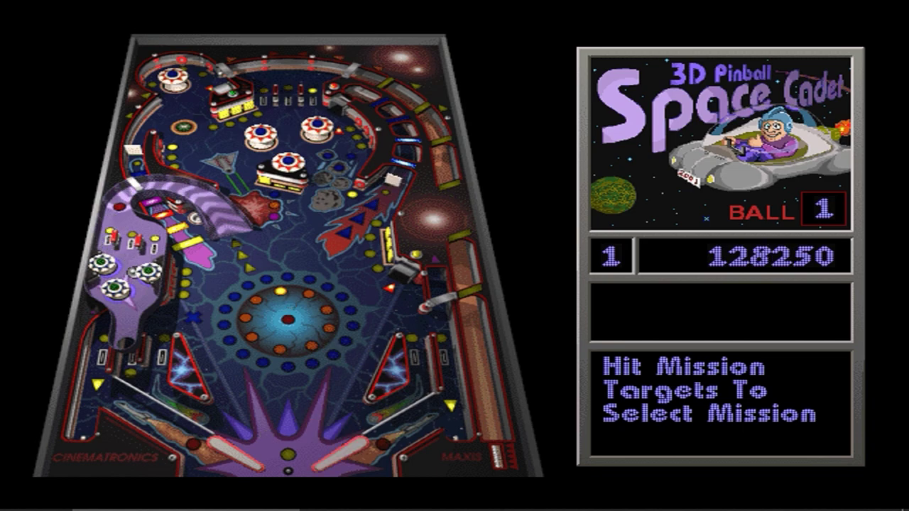
pyautogui.press('/')
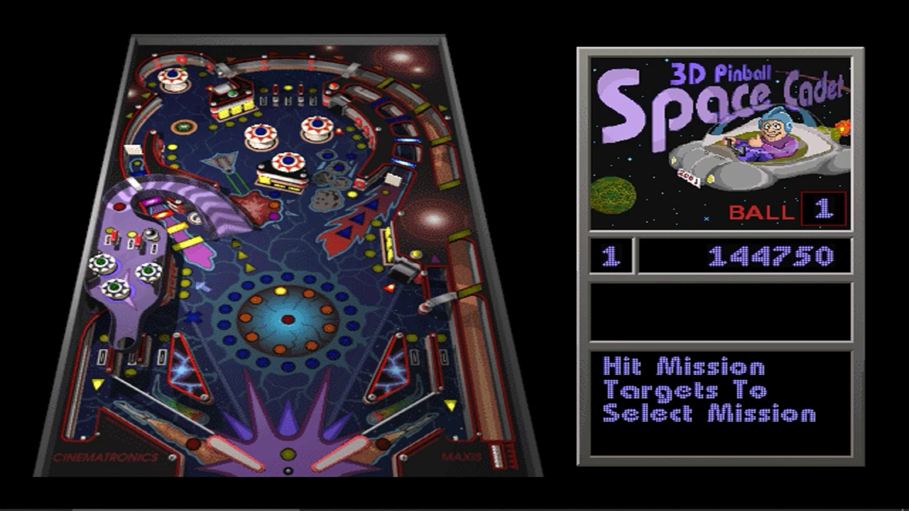
pyautogui.press('z')
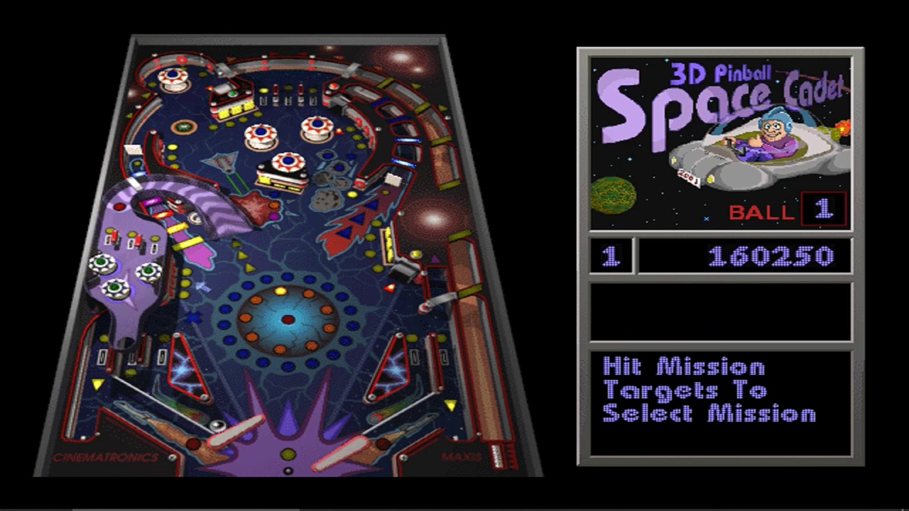
pyautogui.press('z')
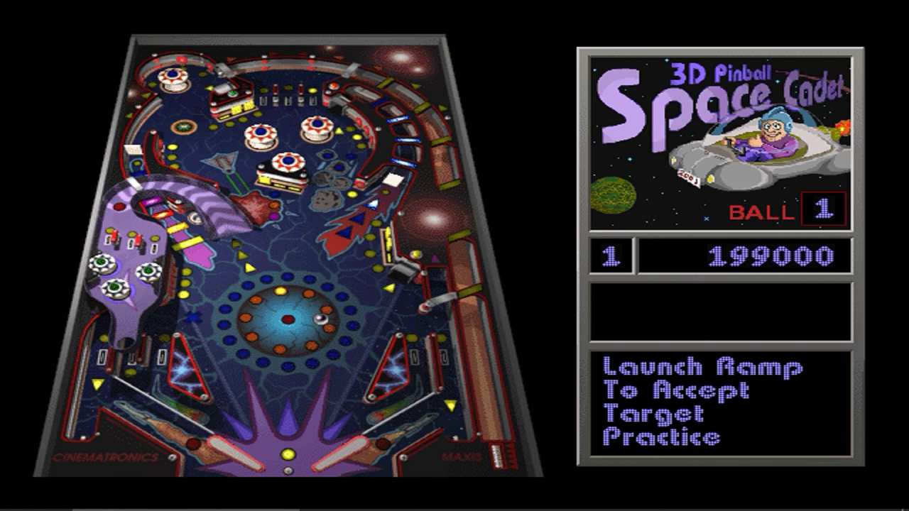
# Step: Shoot the launch ramp to accept Target Practice and hit the attack bumpers until the mission is completed
pyautogui.press('z')
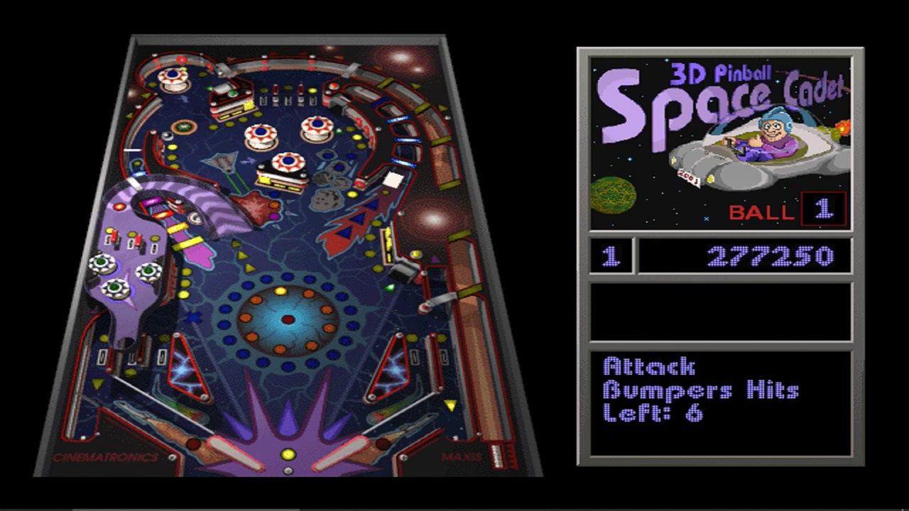
pyautogui.press('/')
pyautogui.press('z')
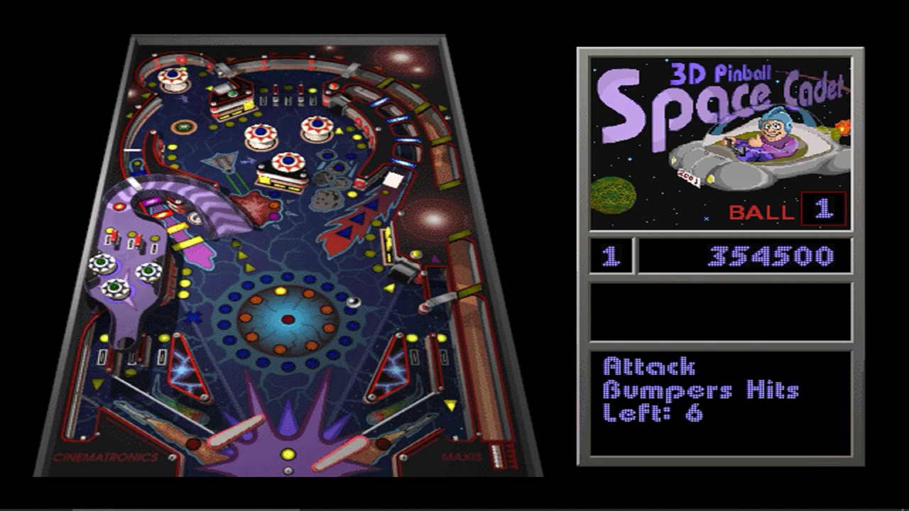
pyautogui.press('/')
pyautogui.press('/')
pyautogui.press('/')
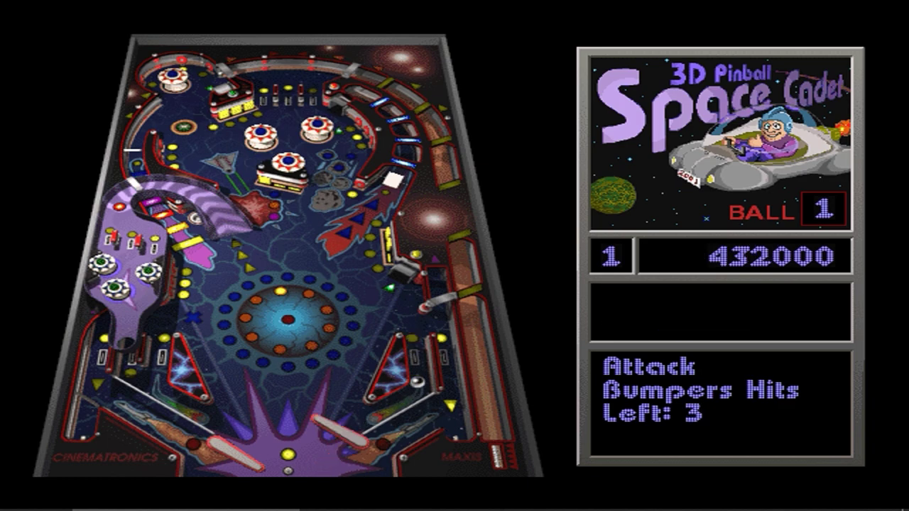
pyautogui.press('/')
pyautogui.press('z')
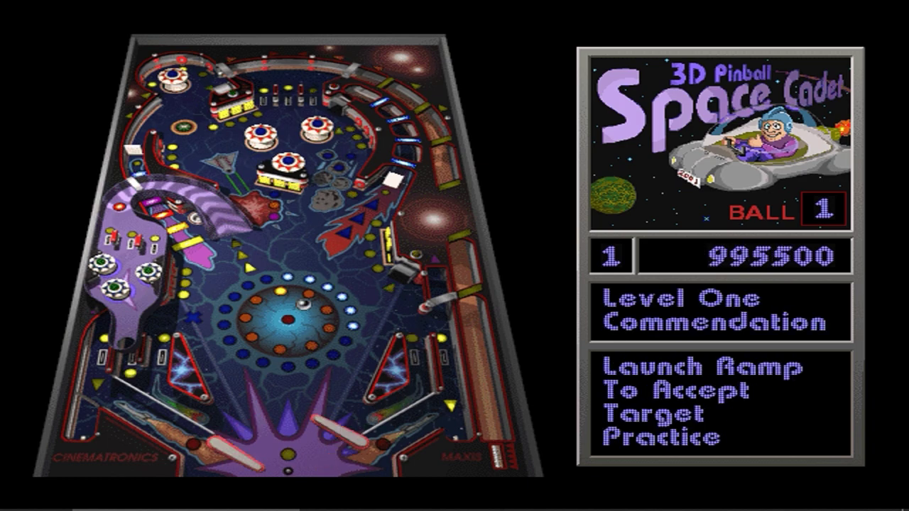
# Step: Hit the mission targets to select Launch Training and play out the first ball with the flippers
pyautogui.press('/')
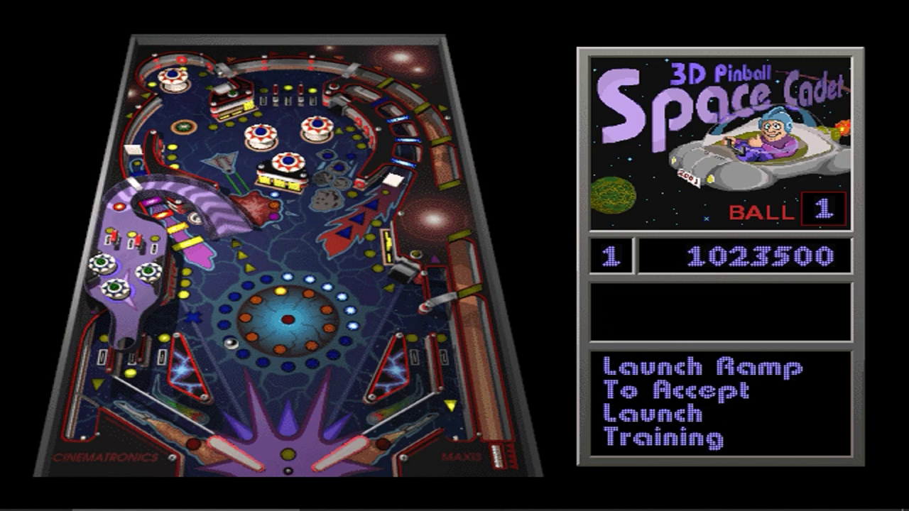
pyautogui.press('/')
pyautogui.press('z')
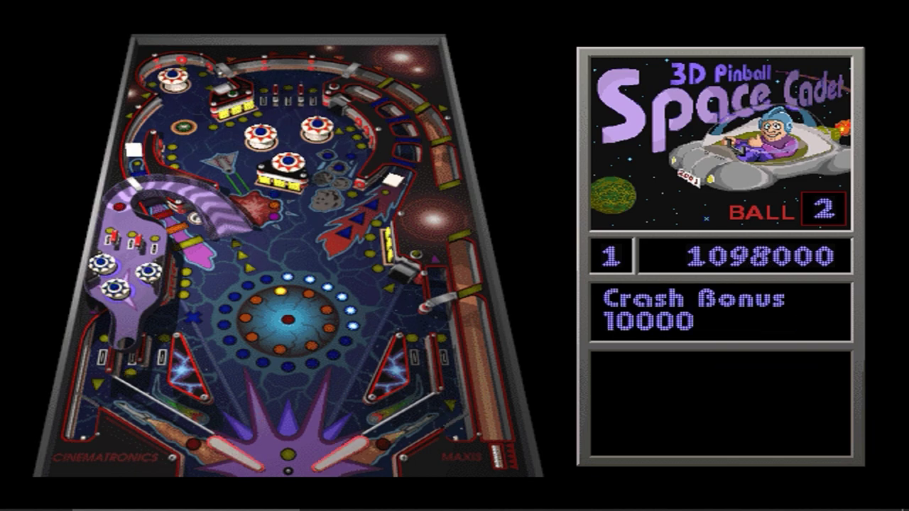
# Step: Launch the second and third balls and play them with the flippers until the game ends
pyautogui.press('space')
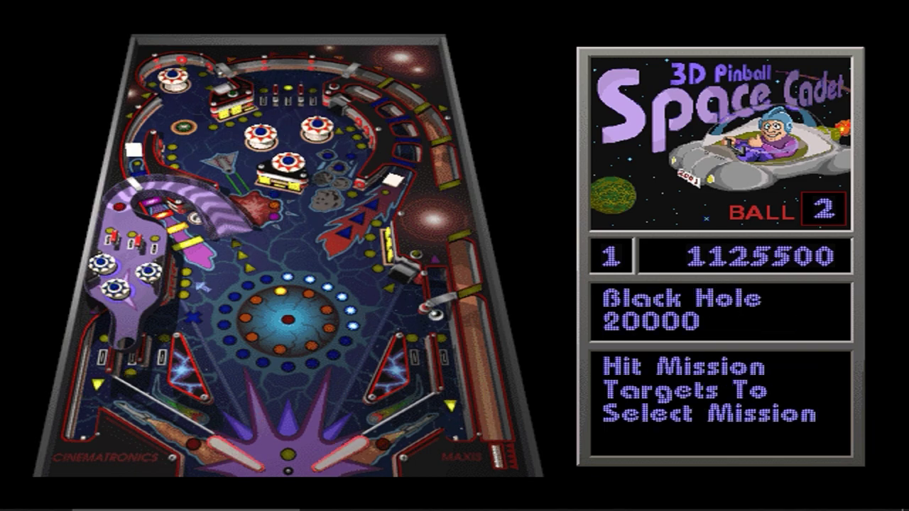
pyautogui.press('/')
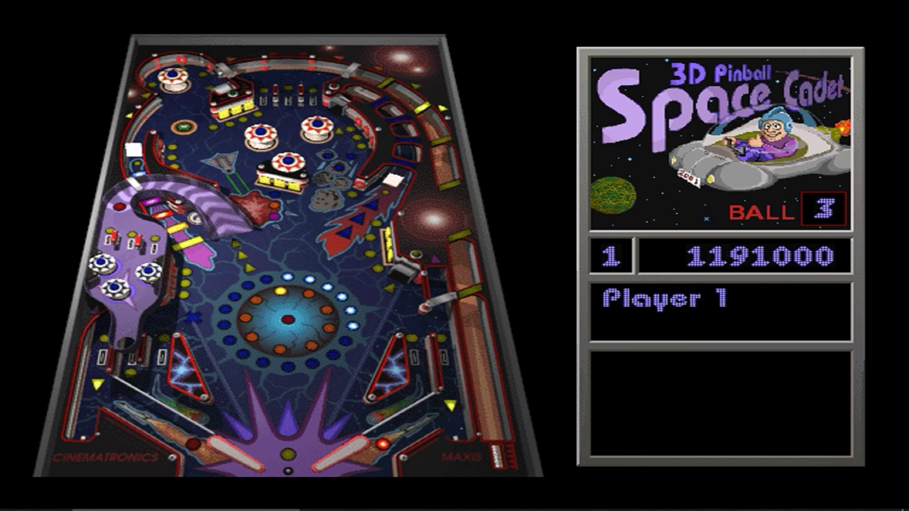
pyautogui.press('space')
pyautogui.press('/')
pyautogui.press('/')
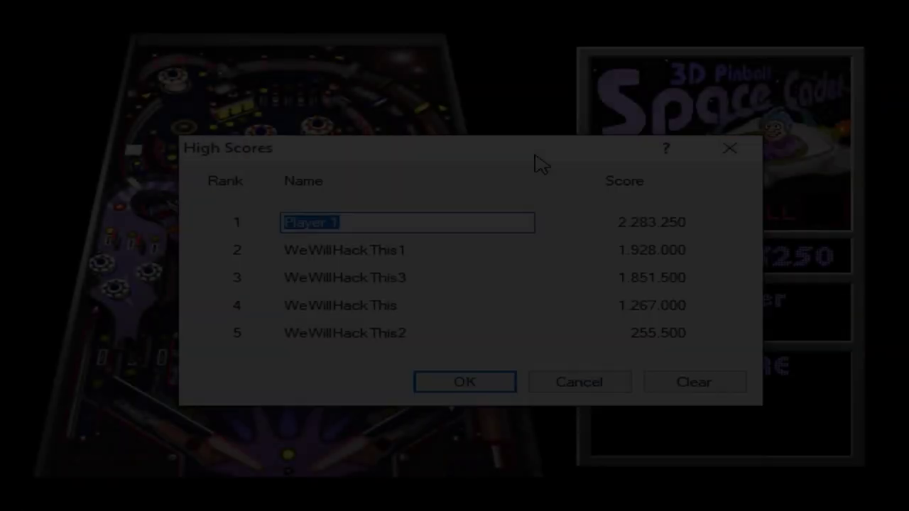
# Step: Save the top high score under the name WeWillHackThis4 and close the pinball game
pyautogui.write('WeWillHackT')
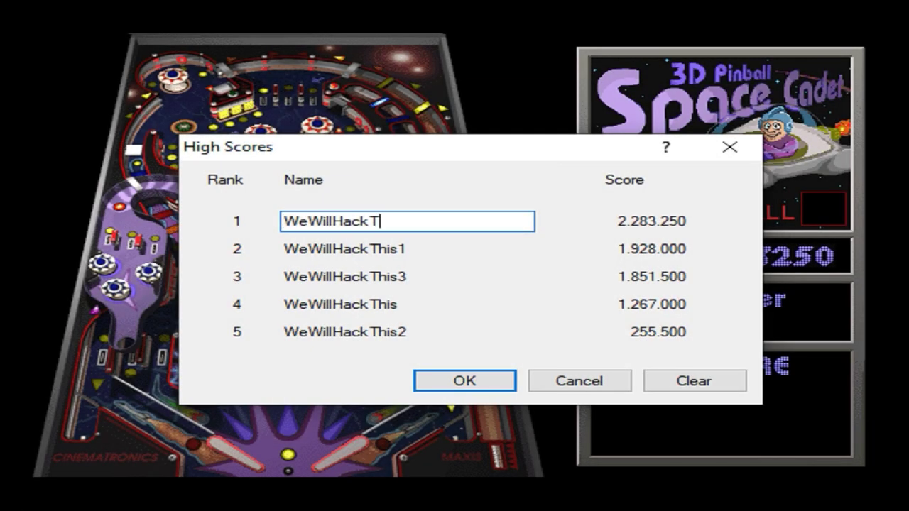
pyautogui.write('his4')
pyautogui.click(487, 382)
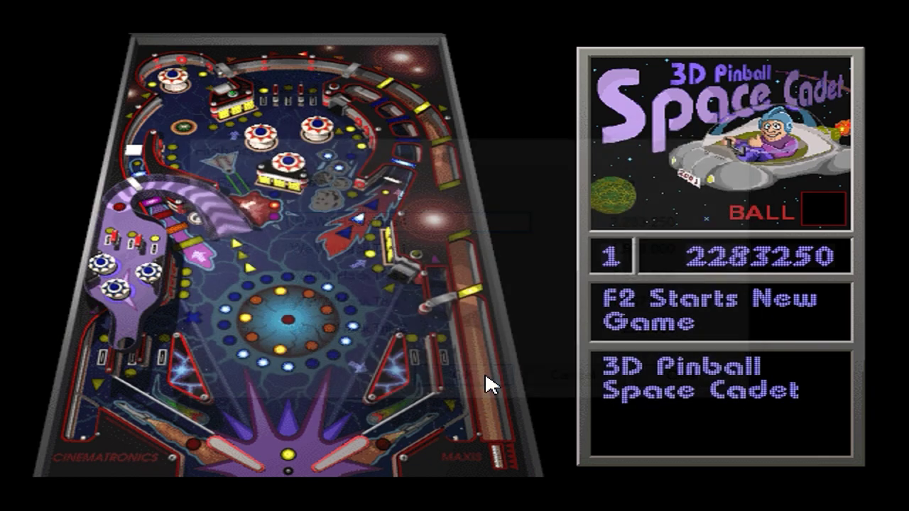
pyautogui.press('F4')
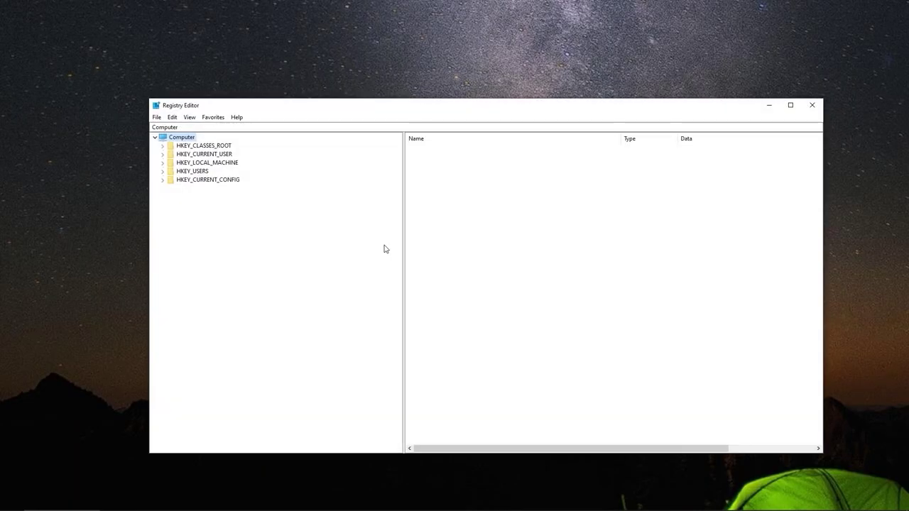
# Step: In Registry Editor, search keys, values and data for the whole string "WeWillHackThis"
pyautogui.click(175, 118)
pyautogui.click(203, 195)
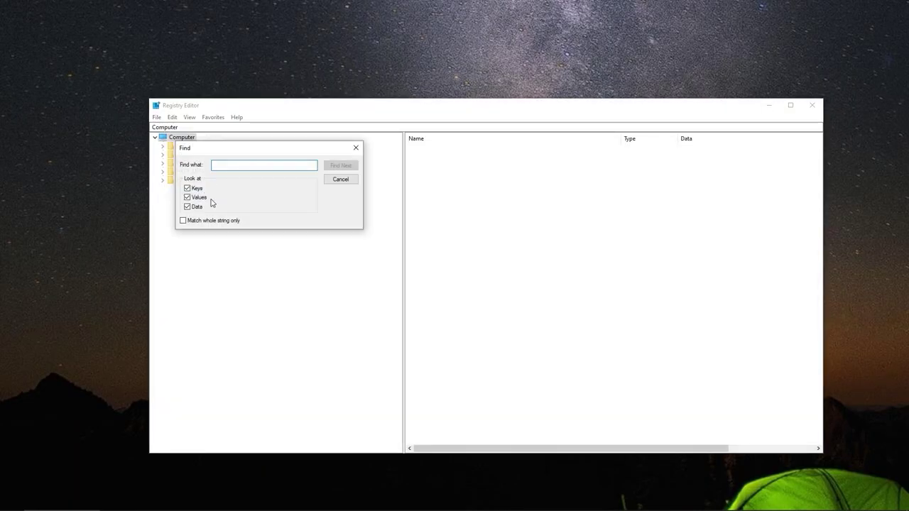
pyautogui.write('WeWill')
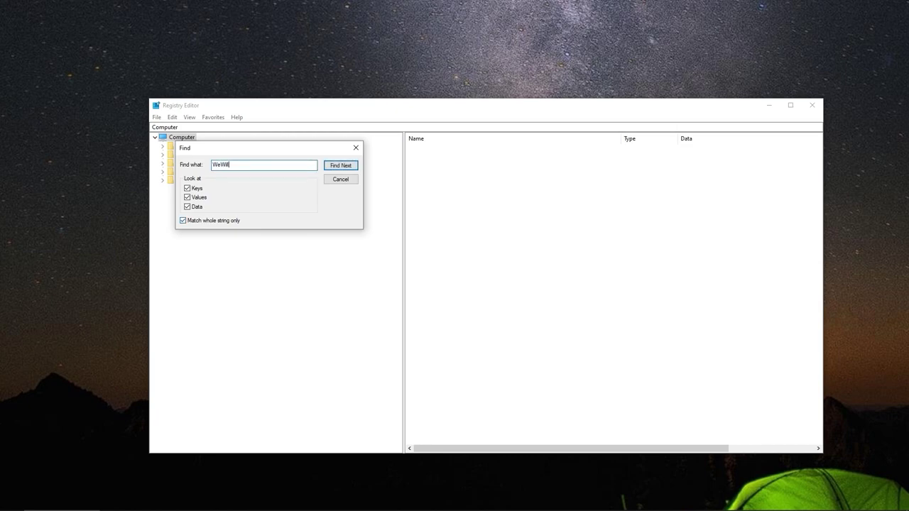
pyautogui.write('HackThis')
pyautogui.click(340, 165)
pyautogui.moveTo(258, 149); pyautogui.dragTo(452, 244)
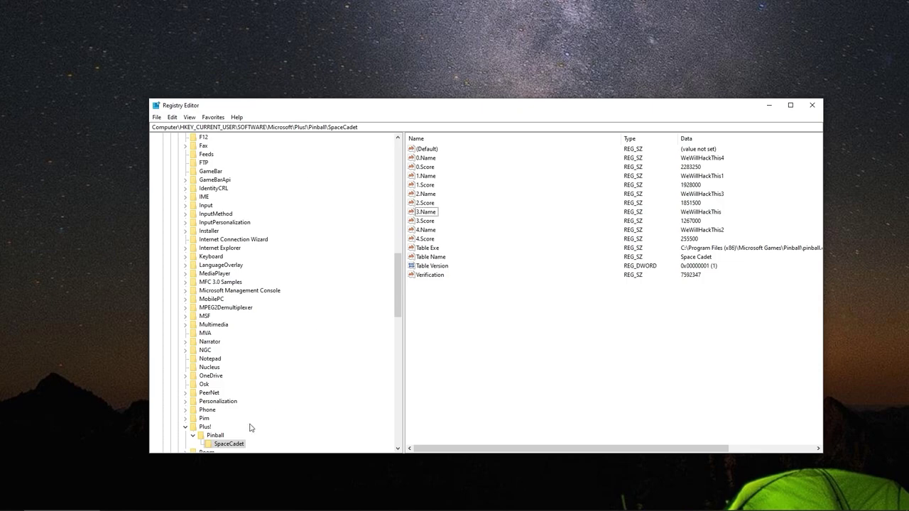
# Step: Export the SpaceCadet registry key to the Desktop as a registration file named highscorespinball
pyautogui.rightClick(244, 443)
pyautogui.click(290, 412)
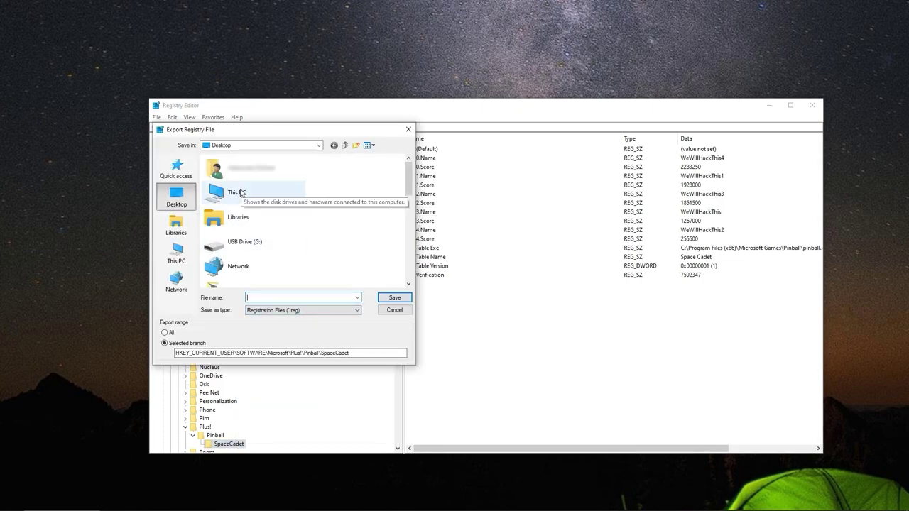
pyautogui.write('highscorespinball')
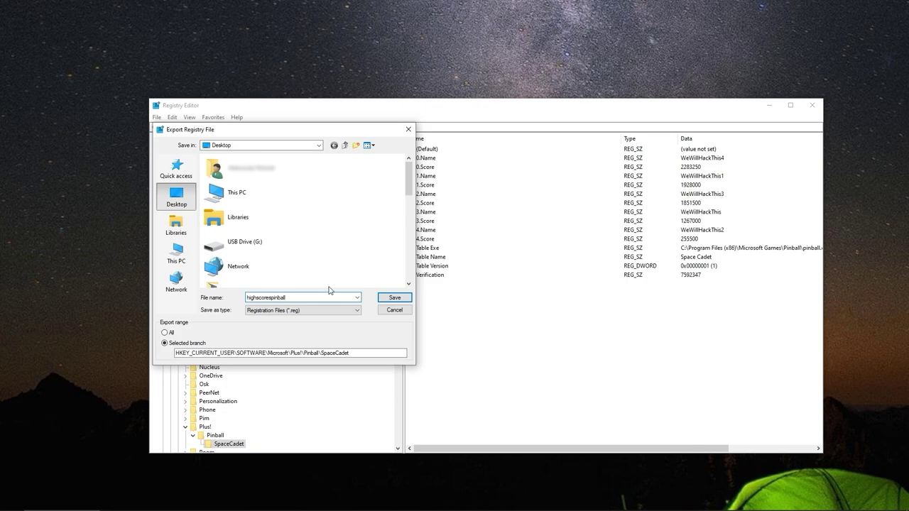
pyautogui.click(394, 298)
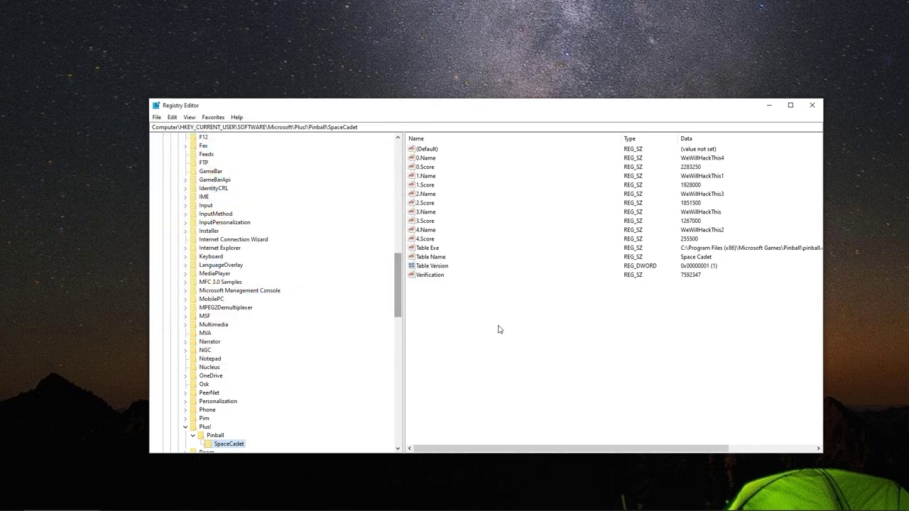
pyautogui.rightClick(441, 169)
pyautogui.click(446, 173)
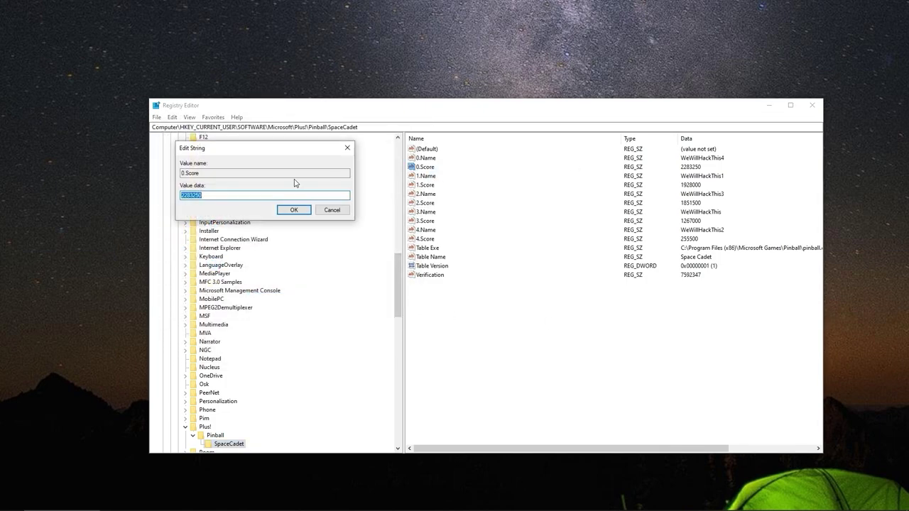
pyautogui.click(254, 195)
pyautogui.write('000000')
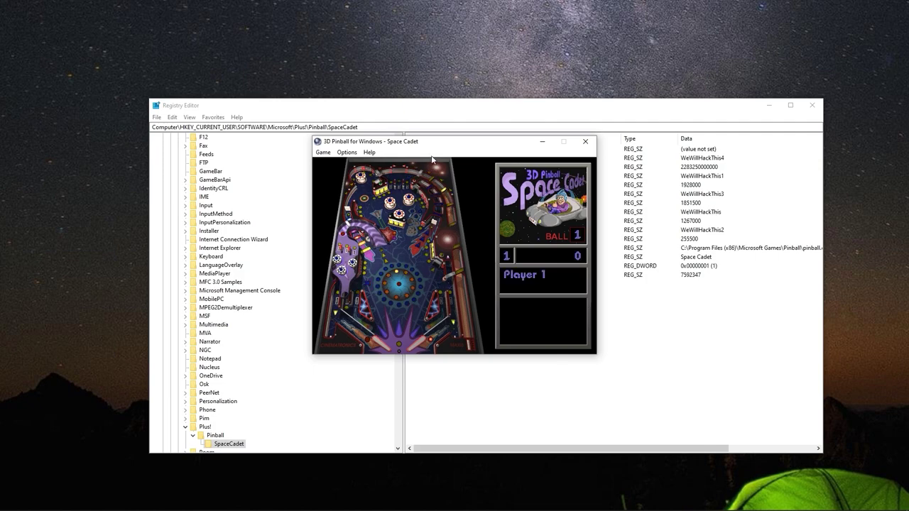
pyautogui.click(324, 152)
pyautogui.click(390, 212)
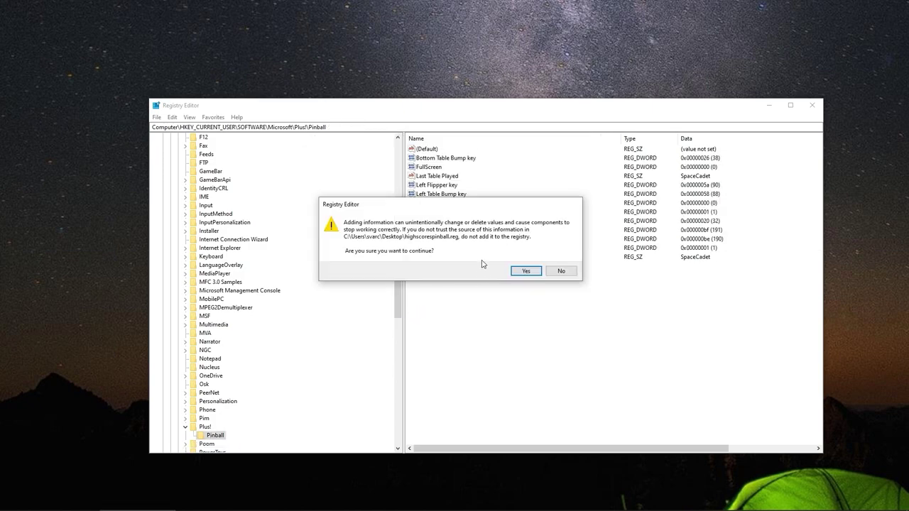
# Step: Import the highscorespinball registration file back into the registry and open the SpaceCadet key under Plus! and Pinball
pyautogui.click(521, 272)
pyautogui.click(560, 260)
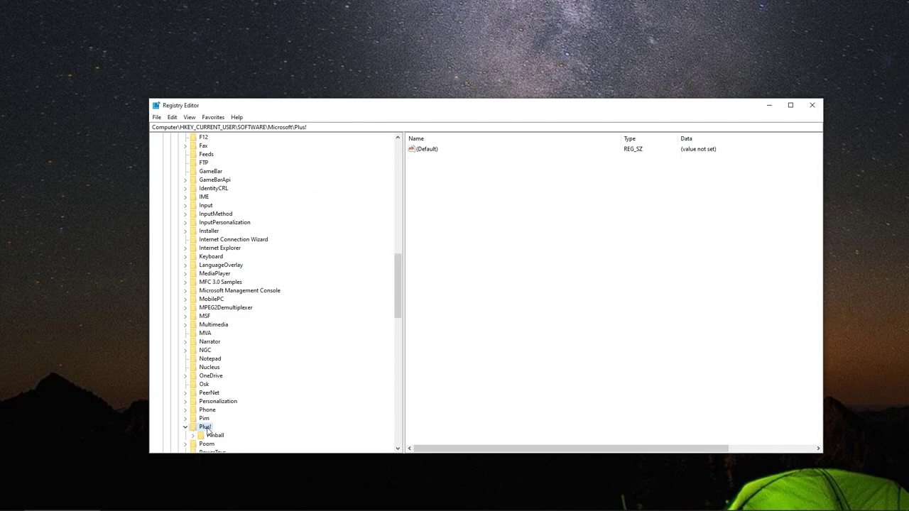
pyautogui.click(214, 435)
pyautogui.click(227, 444)
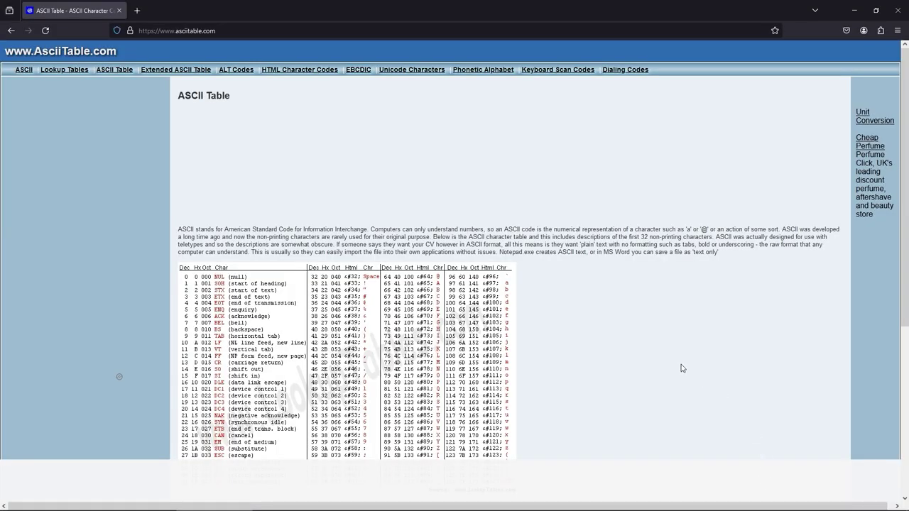
# Step: Look over the ASCII table on asciitable.com and try entering the characters a and A in the browser's address bar
pyautogui.scroll(-3, 682, 368)
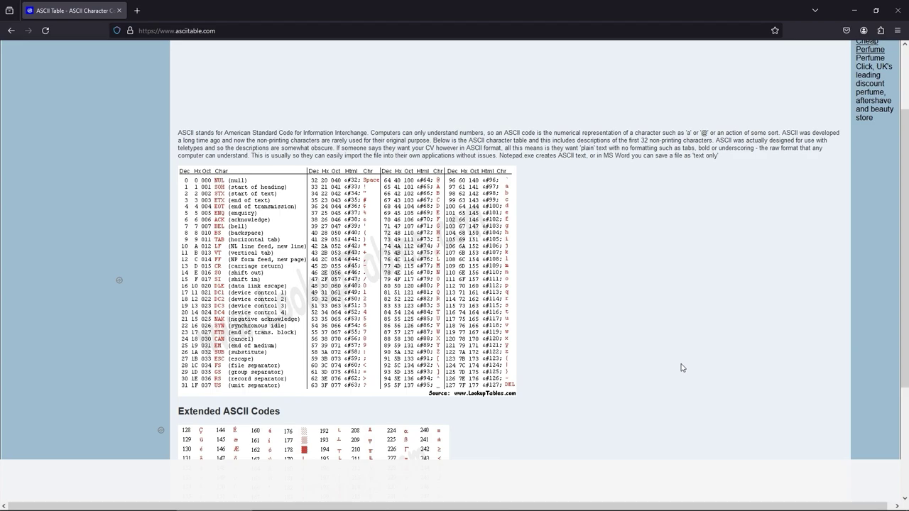
pyautogui.scroll(-1, 682, 368)
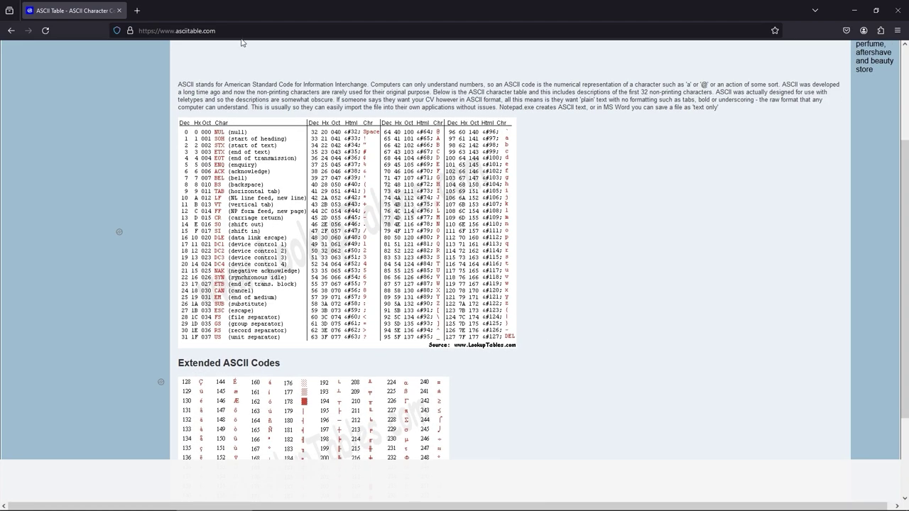
pyautogui.click(245, 33)
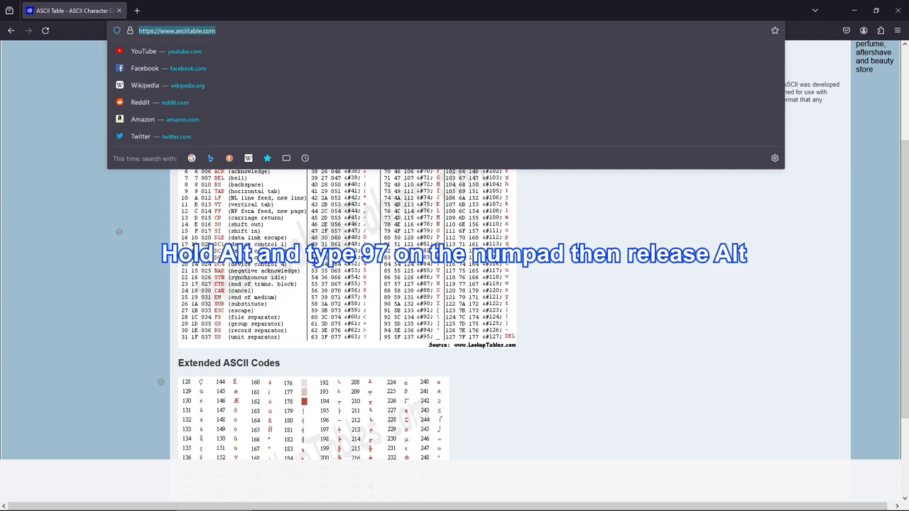
pyautogui.write('a')
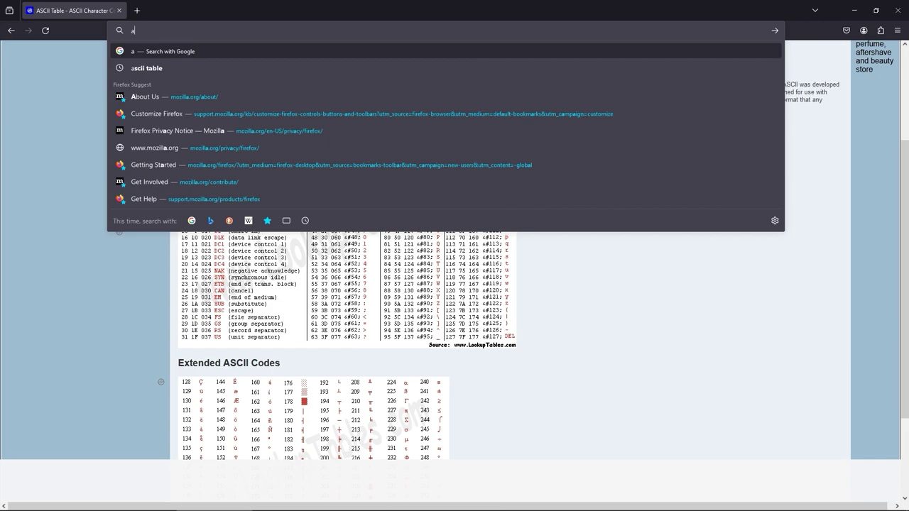
pyautogui.press('BackSpace')
pyautogui.write('Asciitable.com/')
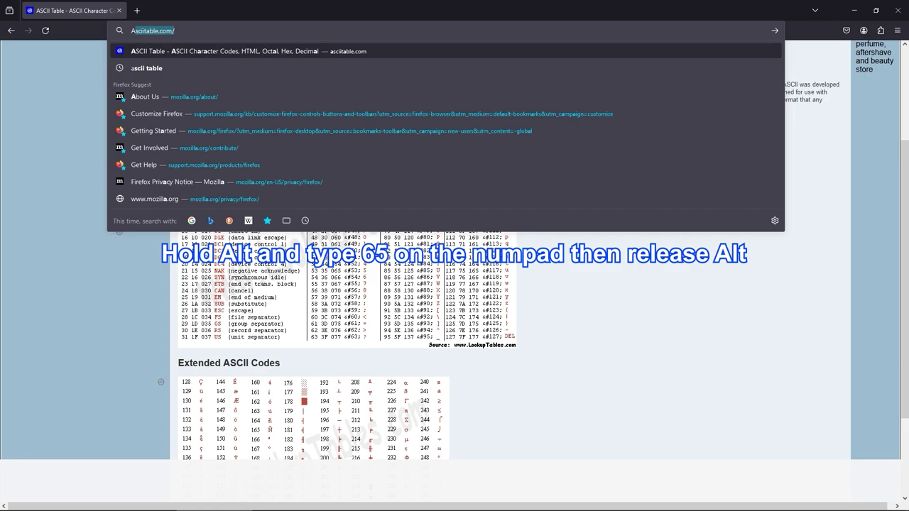
pyautogui.click(684, 334)
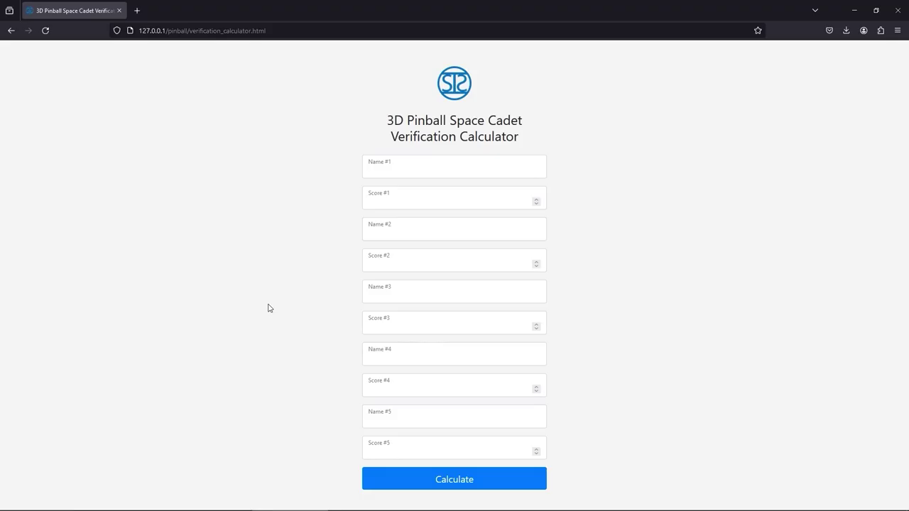
# Step: Fill the verification calculator's five names, in order, with WeWillHackThis4, WeWillHackThis1, WeWillHackThis3, WeWillHackThis and WeWillHackThis2
pyautogui.click(398, 171)
pyautogui.write('WeWillHackThis')
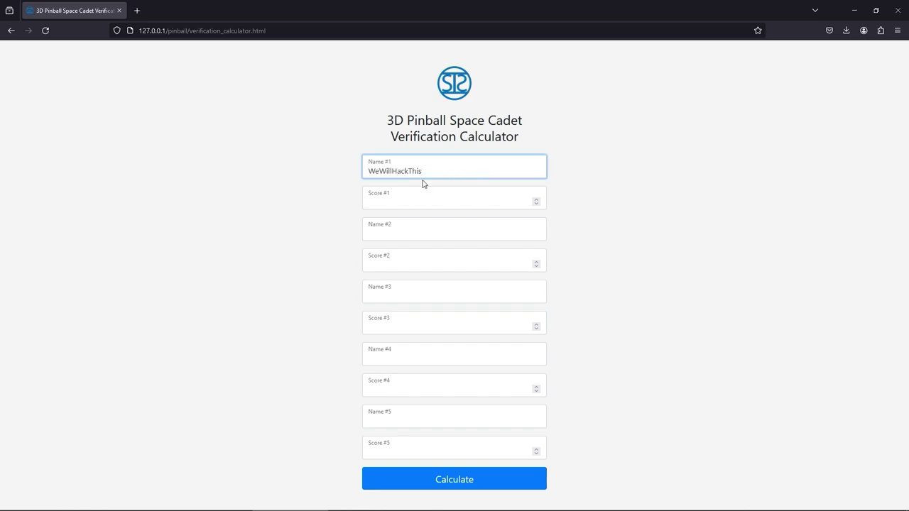
pyautogui.write('4')
pyautogui.click(386, 234)
pyautogui.write('WeWillHackThis')
pyautogui.click(407, 294)
pyautogui.write('WeWillHackThis')
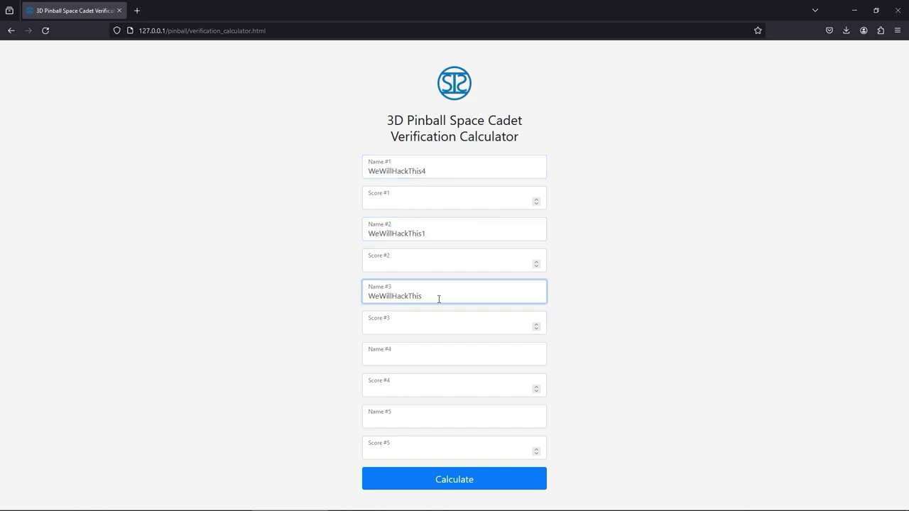
pyautogui.click(402, 355)
pyautogui.write('WeWillHackThis')
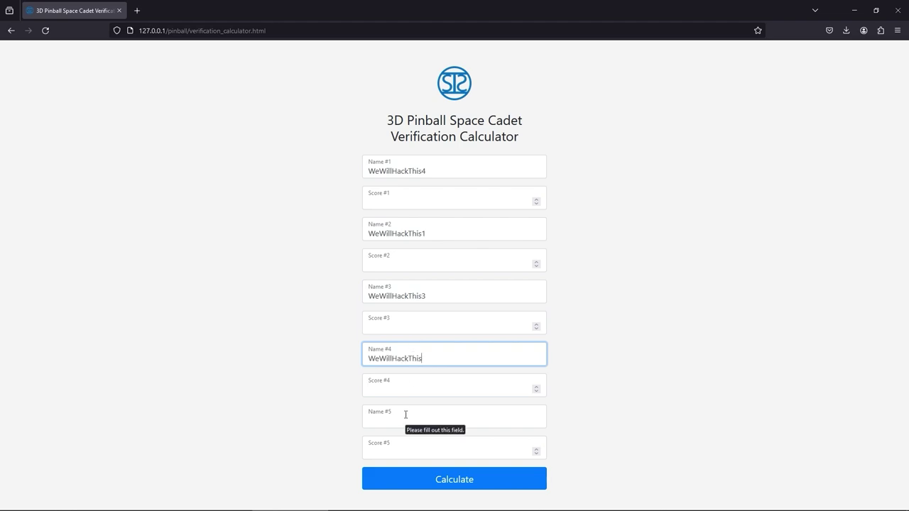
pyautogui.click(406, 415)
pyautogui.write('WeWillHackThis')
pyautogui.write('2')
# Step: Enter the five scores in the calculator as 20000000, 15000000, 10000000, 5000000 and 2500000
pyautogui.click(432, 204)
pyautogui.write('20')
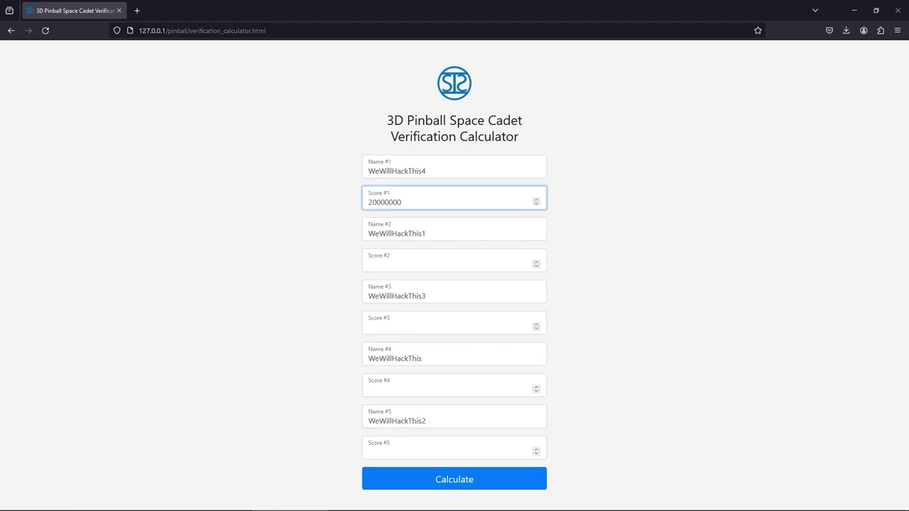
pyautogui.press('Tab')
pyautogui.press('Tab')
pyautogui.write('15000000')
pyautogui.press('Tab')
pyautogui.press('Tab')
pyautogui.write('10')
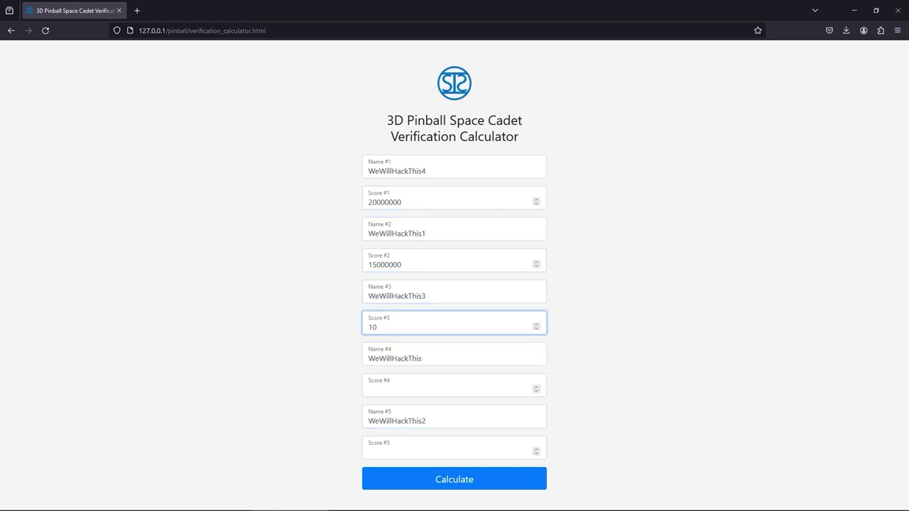
pyautogui.write('000000')
pyautogui.press('Tab')
pyautogui.press('Tab')
pyautogui.write('50000')
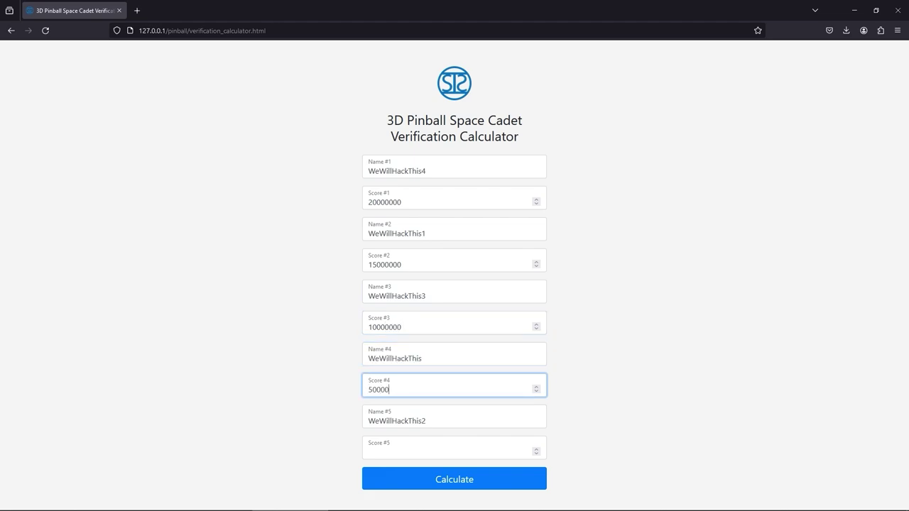
pyautogui.write('00')
pyautogui.press('Tab')
pyautogui.press('Tab')
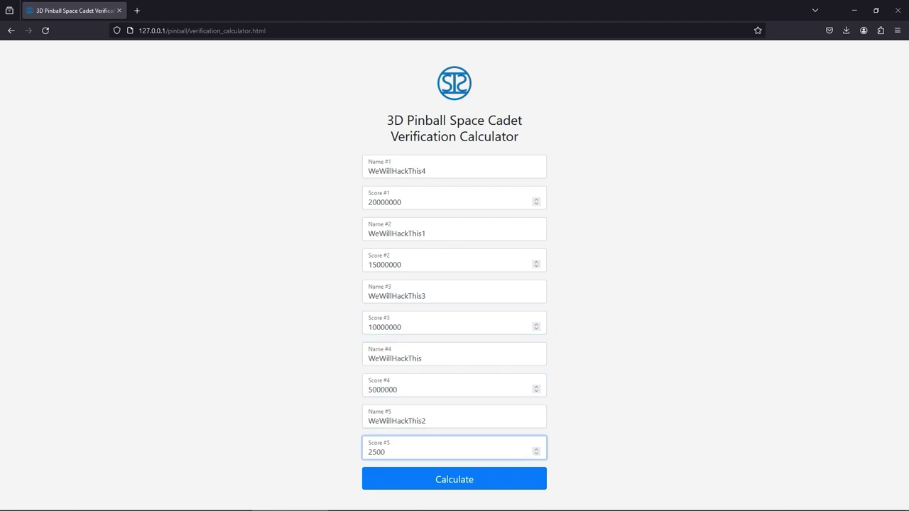
# Step: Calculate the verification value for the entered names and scores and copy it
pyautogui.click(446, 481)
pyautogui.scroll(-1, 530, 450)
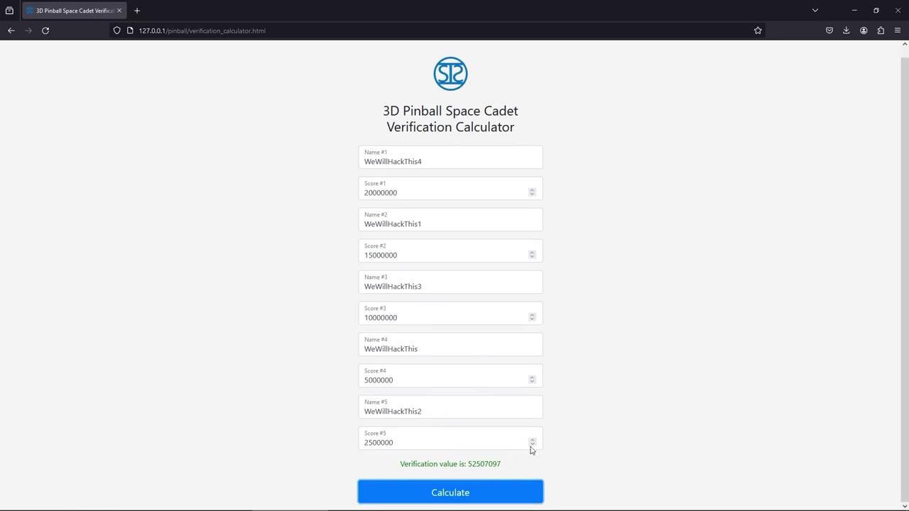
pyautogui.doubleClick(484, 466)
pyautogui.rightClick(484, 466)
pyautogui.click(508, 357)
# Step: Switch to Registry Editor and set the SpaceCadet key's 0.Score to 20000000 and 1.Score to 15000000
pyautogui.press('super+r')
pyautogui.click(80, 491)
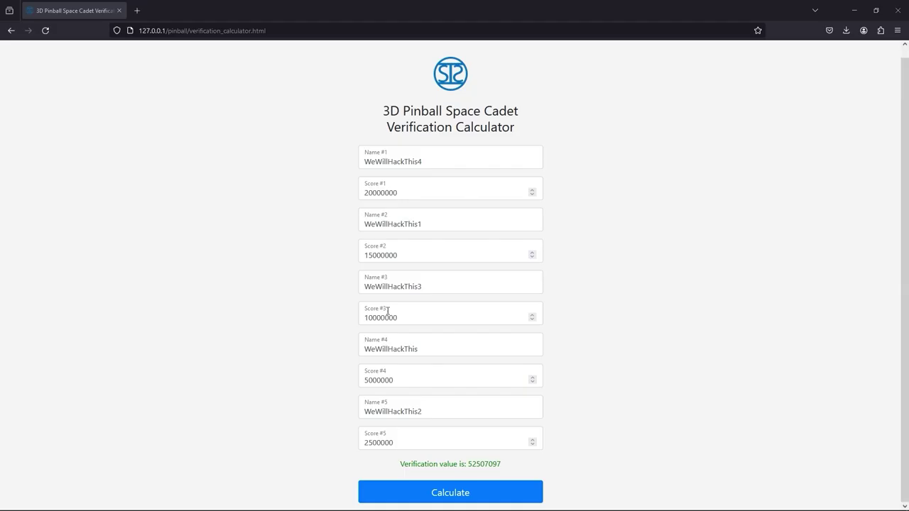
pyautogui.hotkey('alt', 'Tab')
pyautogui.rightClick(283, 64)
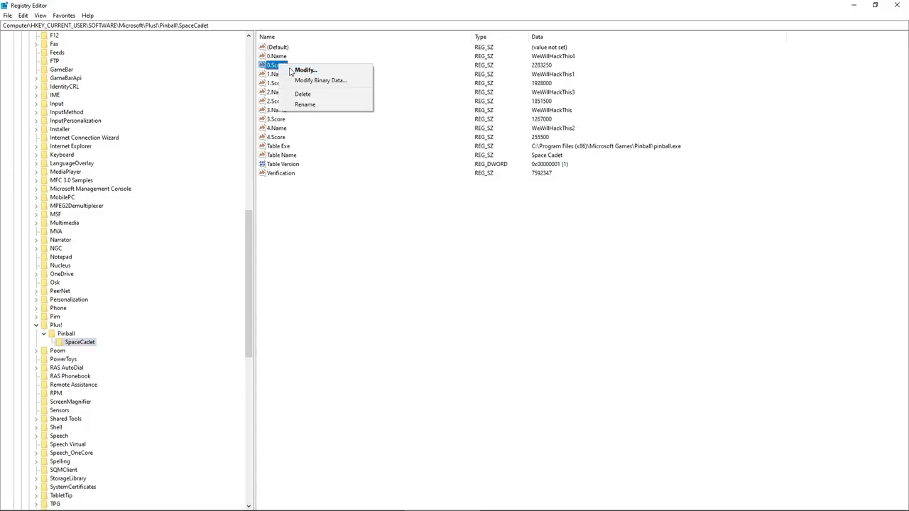
pyautogui.click(304, 70)
pyautogui.write('20000000')
pyautogui.press('Return')
pyautogui.rightClick(276, 83)
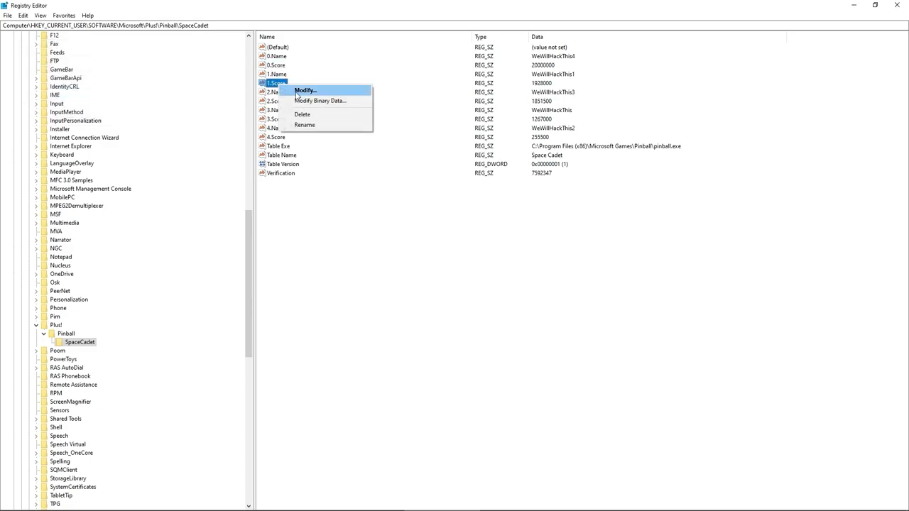
pyautogui.click(303, 88)
pyautogui.write('15000000')
pyautogui.press('Return')
# Step: Set the SpaceCadet key's 2.Score value to 10000000 and its 3.Score value to 5000000
pyautogui.rightClick(304, 101)
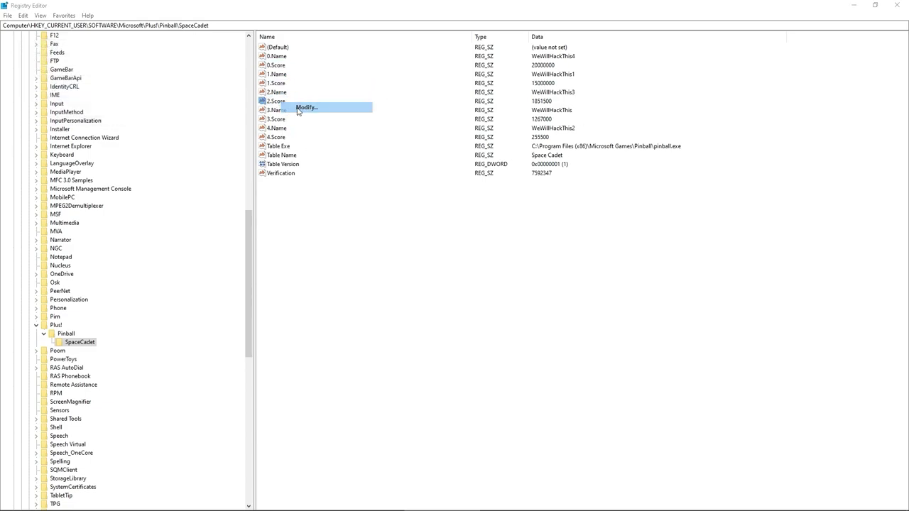
pyautogui.click(302, 107)
pyautogui.write('10000000')
pyautogui.click(145, 108)
pyautogui.rightClick(276, 118)
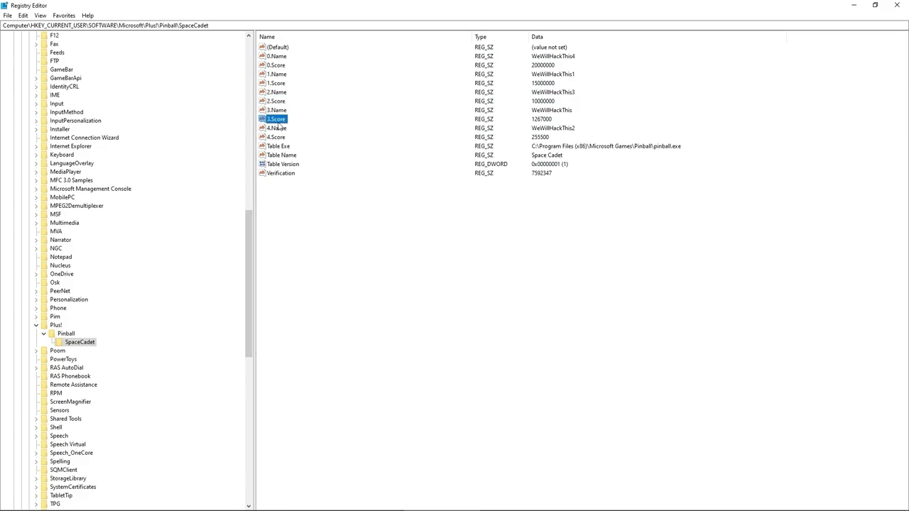
pyautogui.click(302, 124)
pyautogui.write('5000000')
pyautogui.press('Return')
# Step: Set the SpaceCadet key's 4.Score value to 2500000 and its Verification value to 52507097
pyautogui.rightClick(277, 138)
pyautogui.click(303, 142)
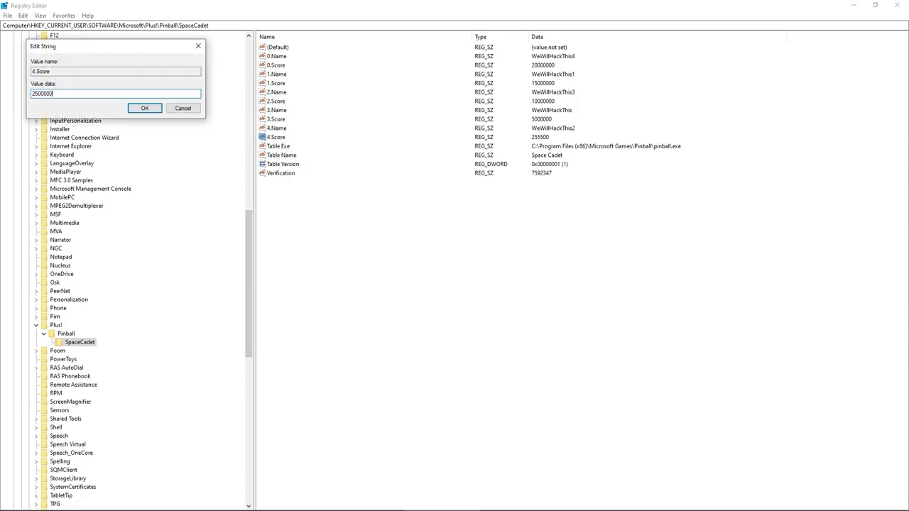
pyautogui.write('2500000')
pyautogui.click(145, 108)
pyautogui.rightClick(262, 169)
pyautogui.click(267, 174)
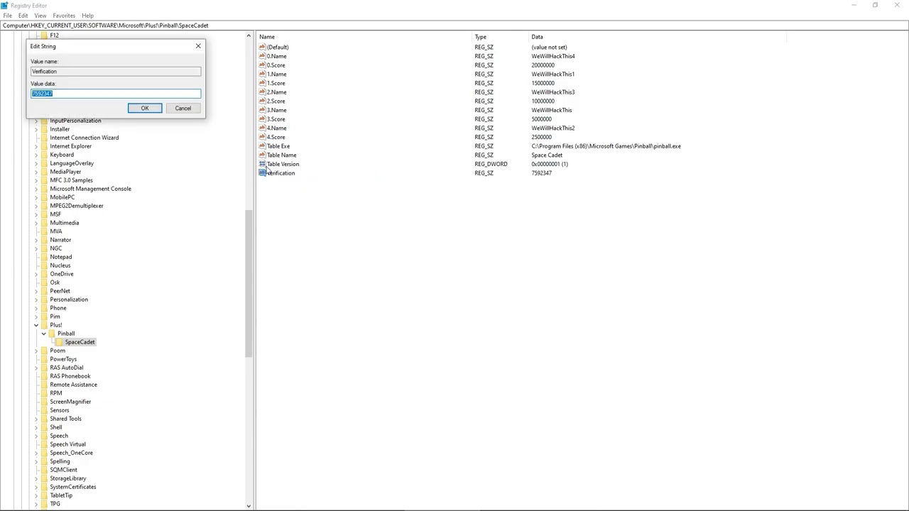
pyautogui.write('52507097')
pyautogui.click(145, 108)
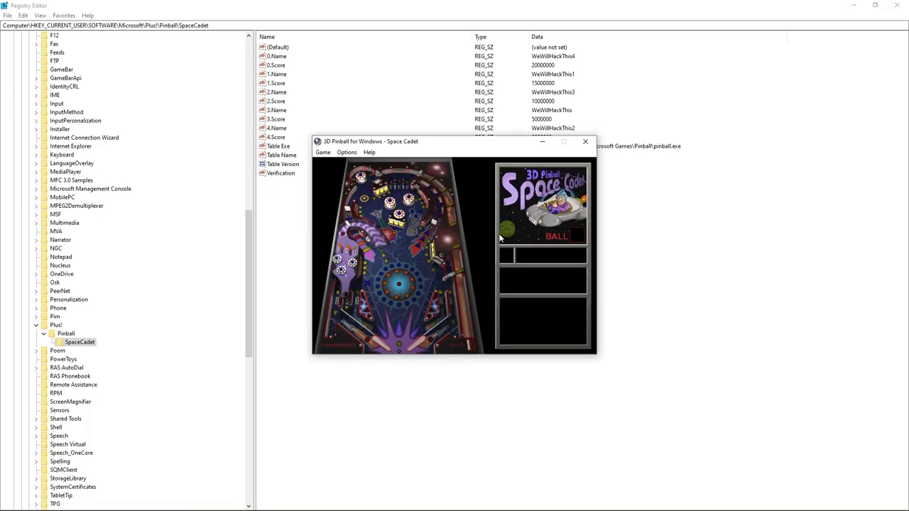
# Step: Launch 3D Pinball Space Cadet and open its high scores table
pyautogui.click(323, 152)
pyautogui.click(340, 198)
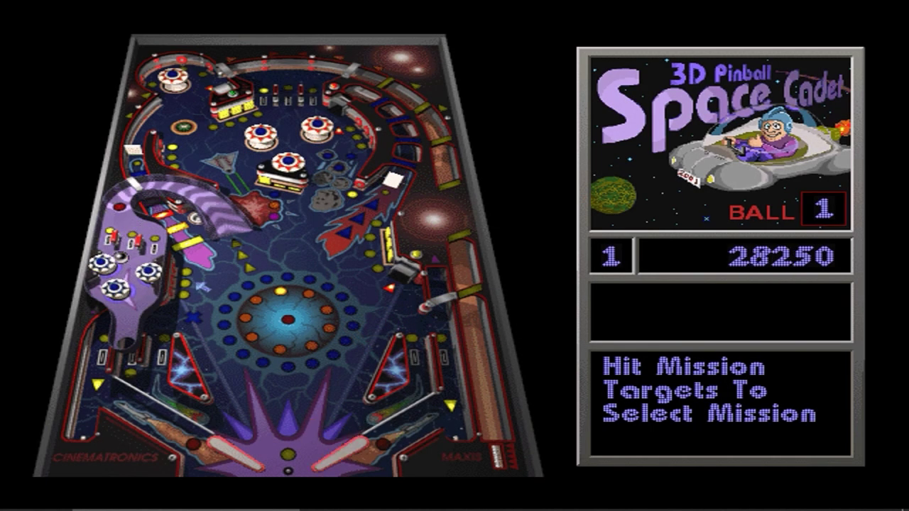
# Step: Play the first ball of a full-screen pinball game with both flippers to build up the score
pyautogui.press('/')
pyautogui.press('z')
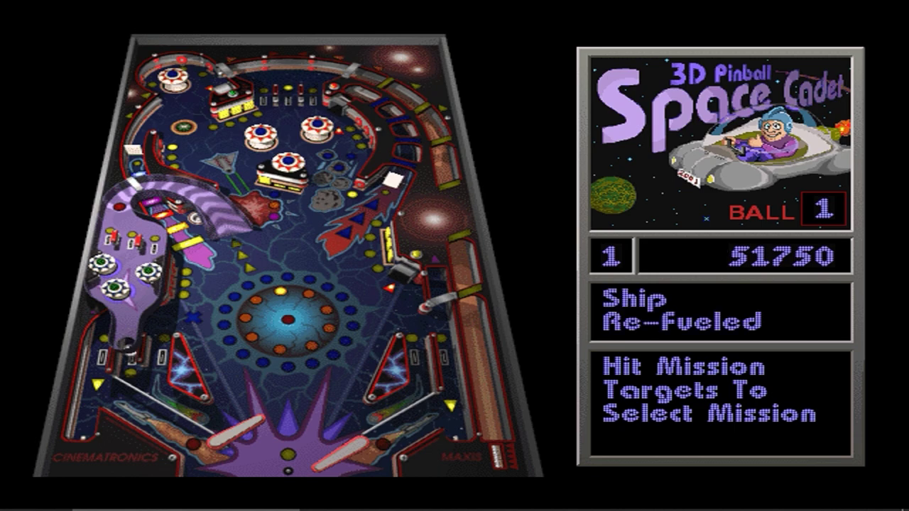
pyautogui.press('z')
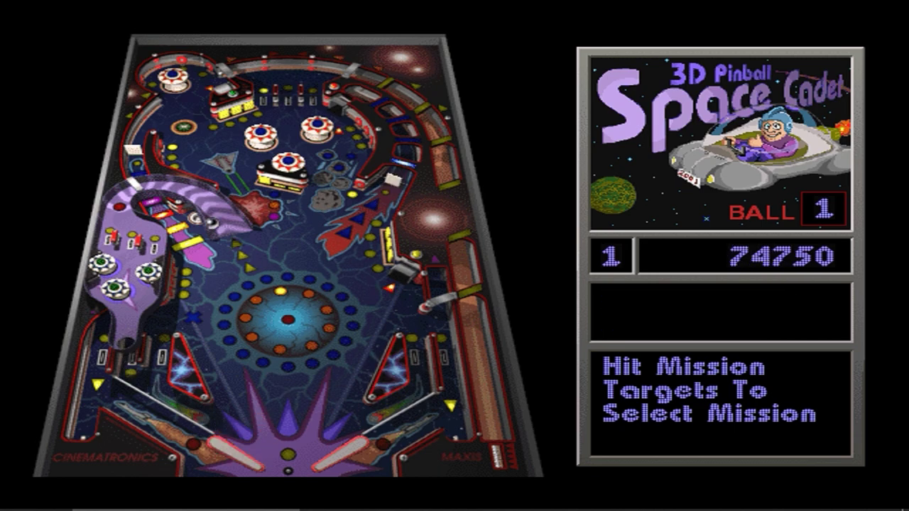
pyautogui.press('z')
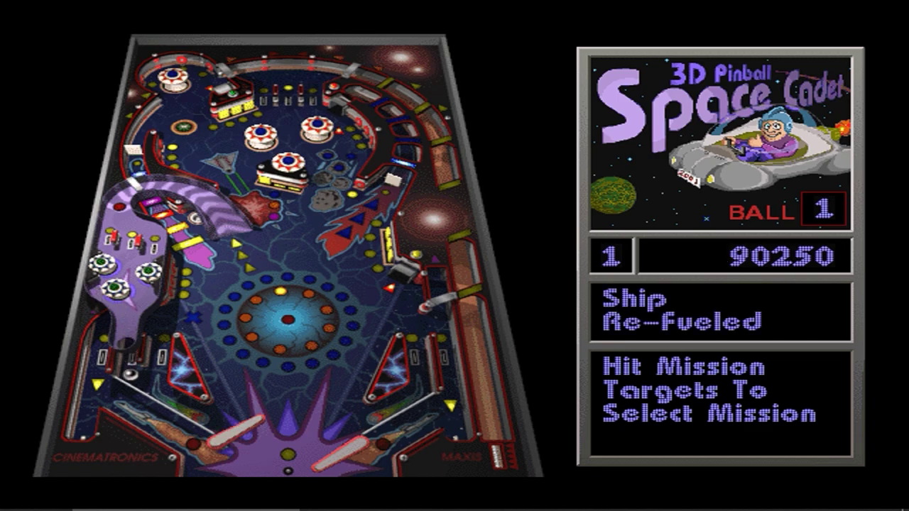
pyautogui.press('z')
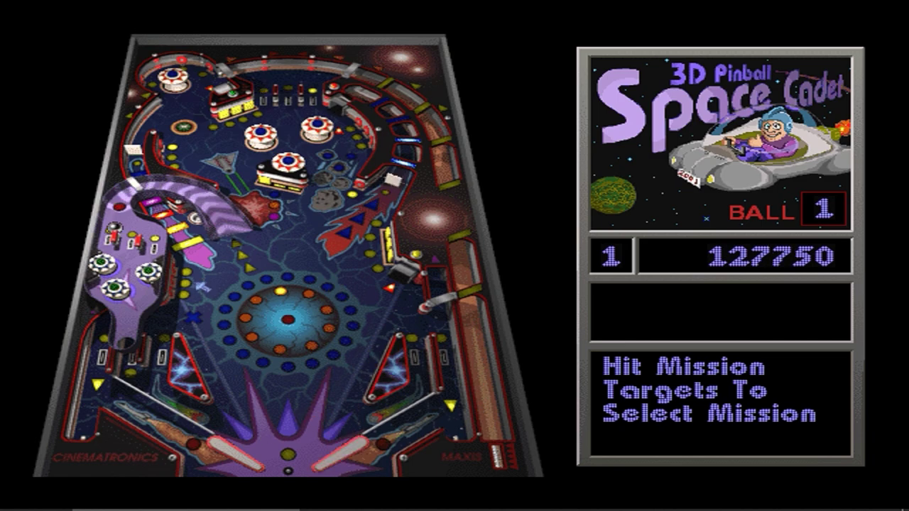
pyautogui.press('/')
pyautogui.press('/')
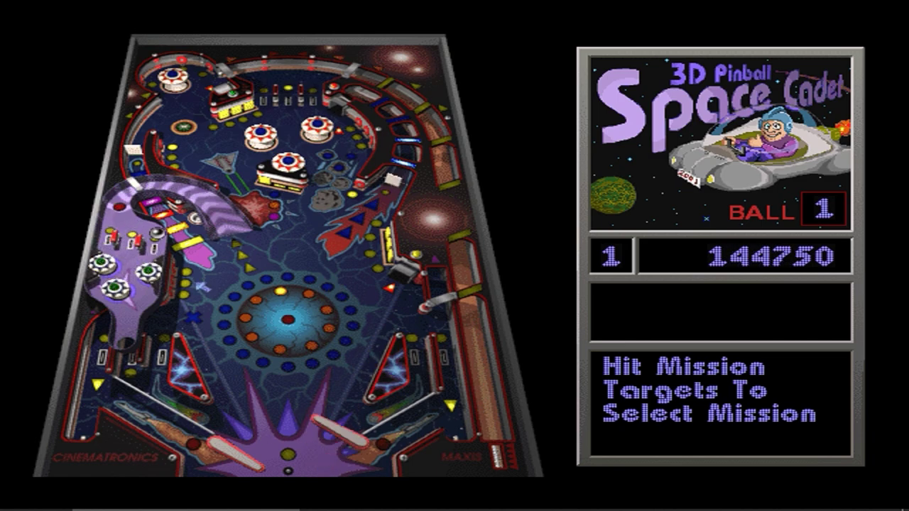
pyautogui.press('z')
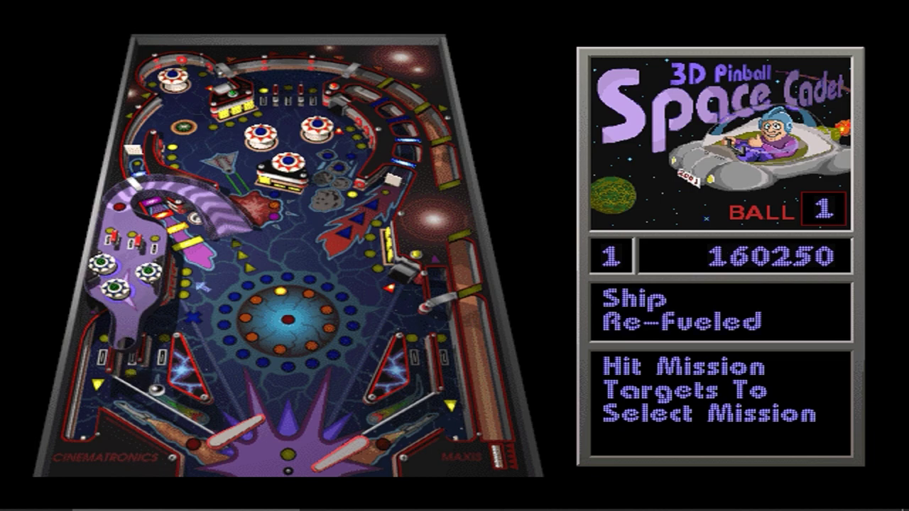